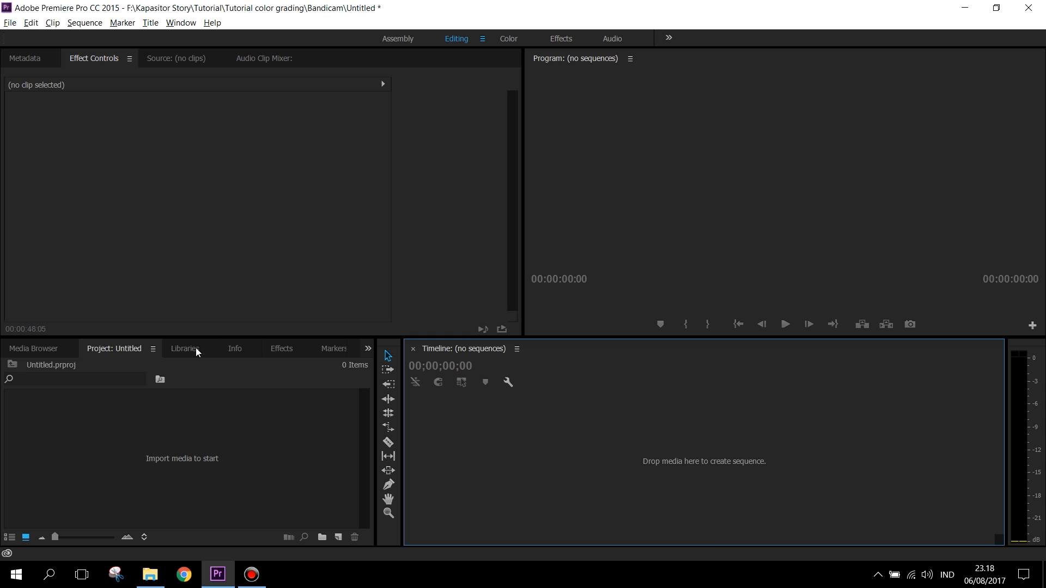
Step: Import the 00015.mp4 clip into the project and create a sequence from it
click(155, 573)
drag(220, 150, 208, 508)
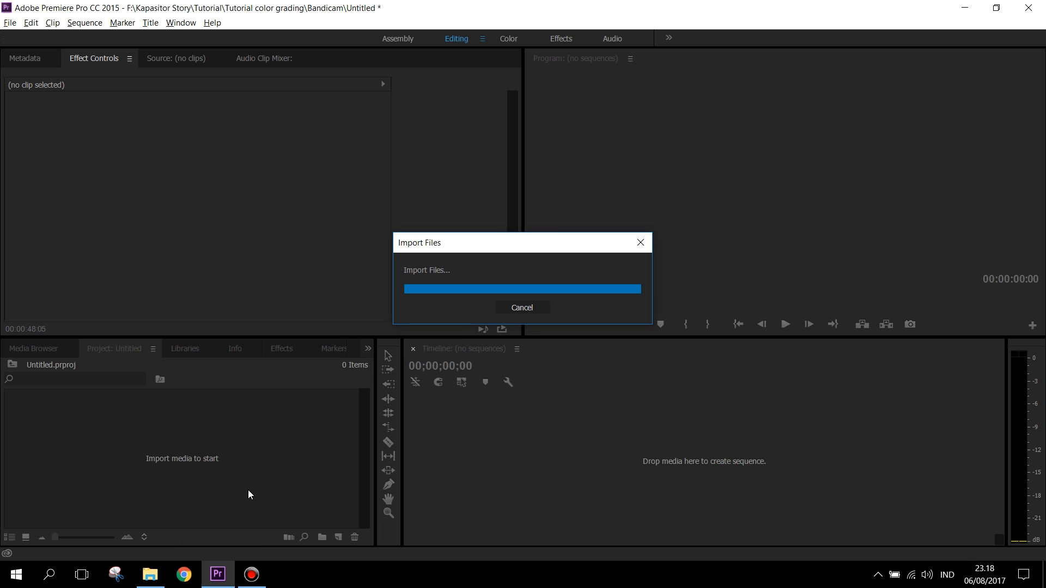
drag(208, 451, 466, 469)
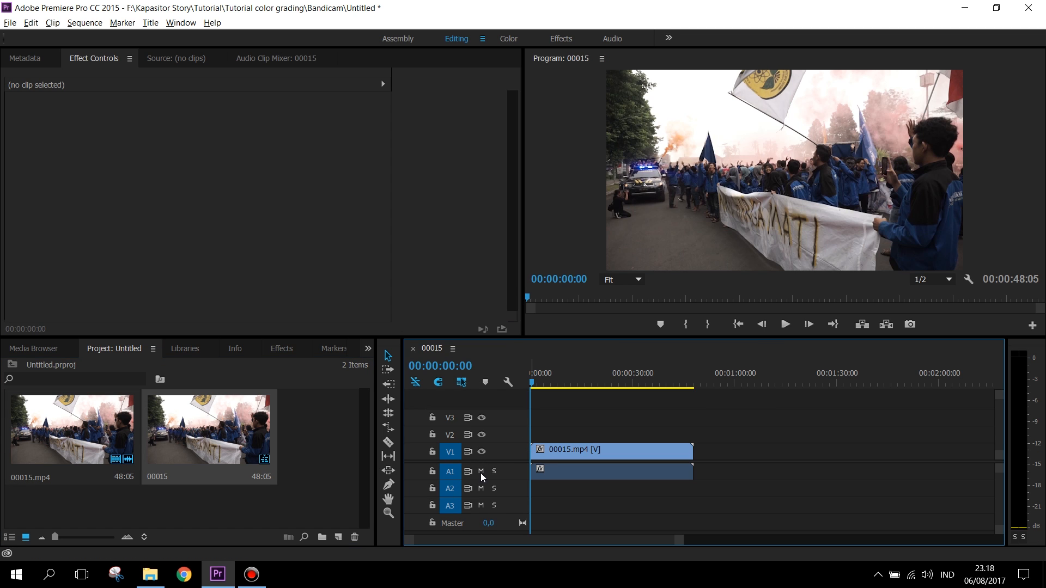
Step: Mute audio track A1 and scrub through the footage to the frame at 00:00:14:10
click(481, 472)
drag(547, 376, 509, 396)
click(618, 378)
drag(628, 380, 585, 398)
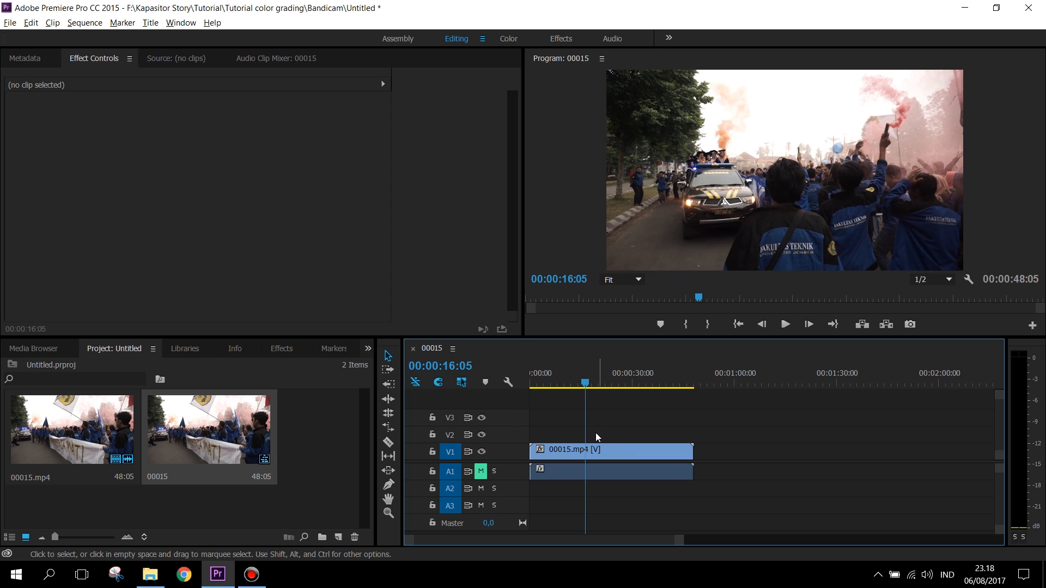
click(586, 452)
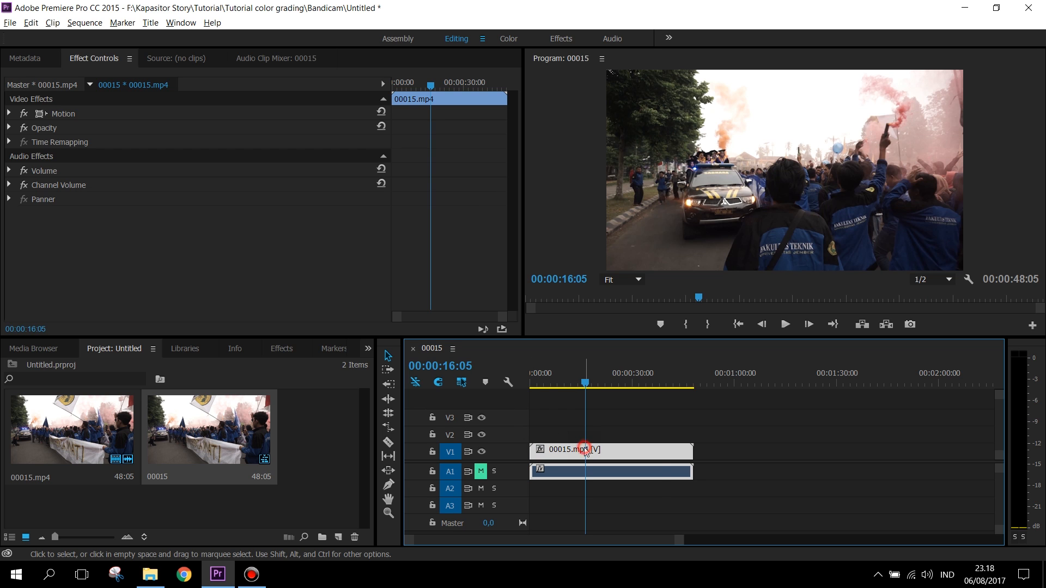
mouse_move(586, 383)
mouse_down()
mouse_move(563, 383)
mouse_move(579, 391)
mouse_up()
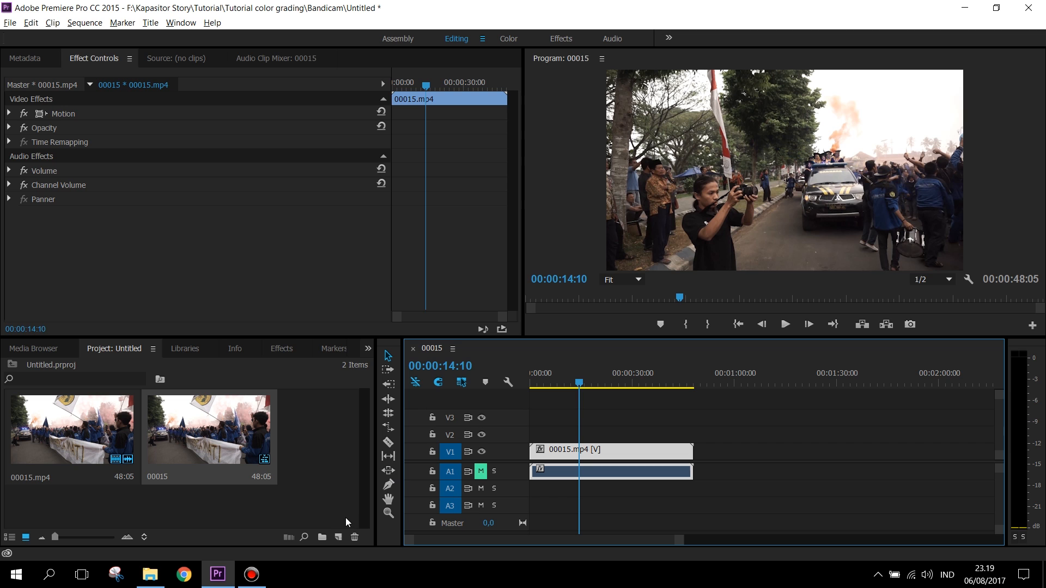
Step: Create a 1920 × 1080, 25 fps adjustment layer and place it on track V2 across the clip's full length
click(338, 539)
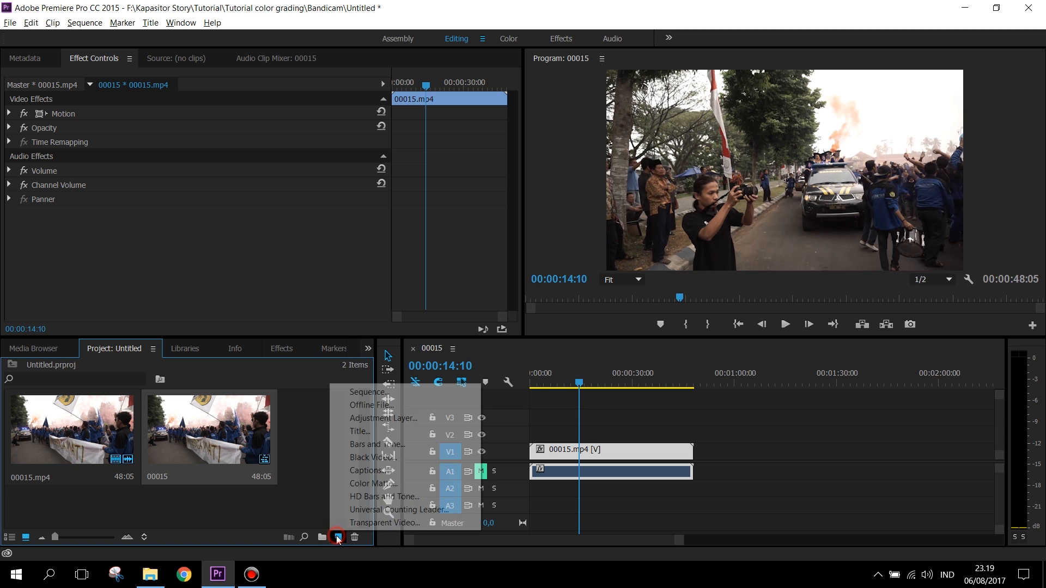
click(368, 419)
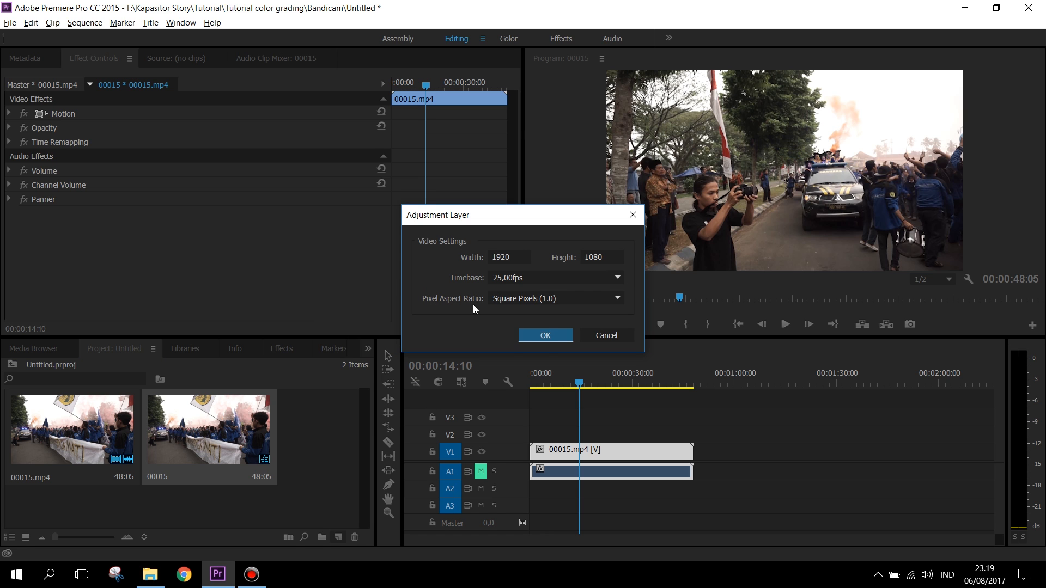
click(545, 338)
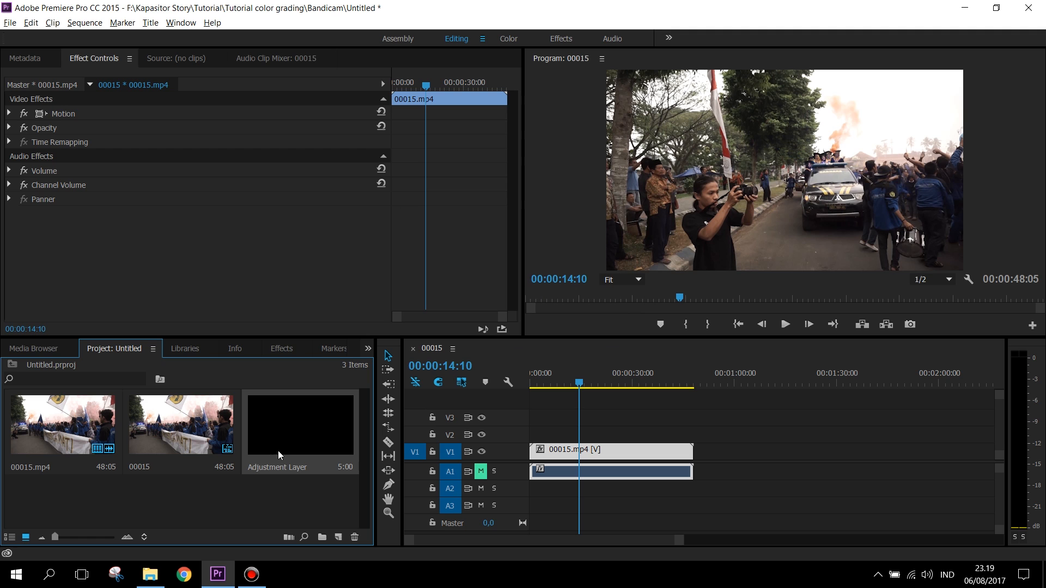
drag(299, 441, 694, 436)
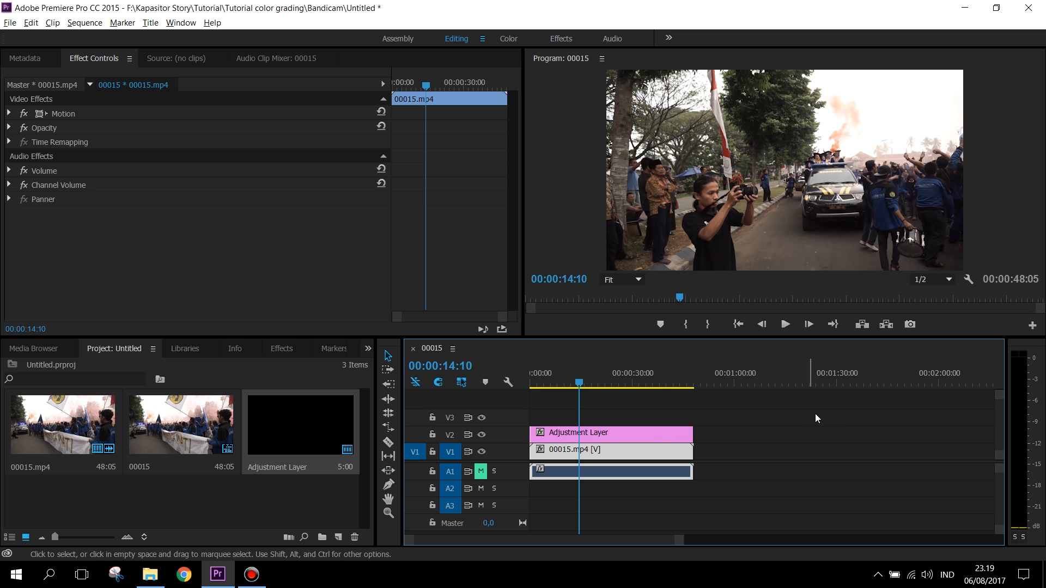
Step: Move the playhead to 00:00:18:05 and apply the Lumetri Color effect to the adjustment layer
drag(582, 371, 593, 373)
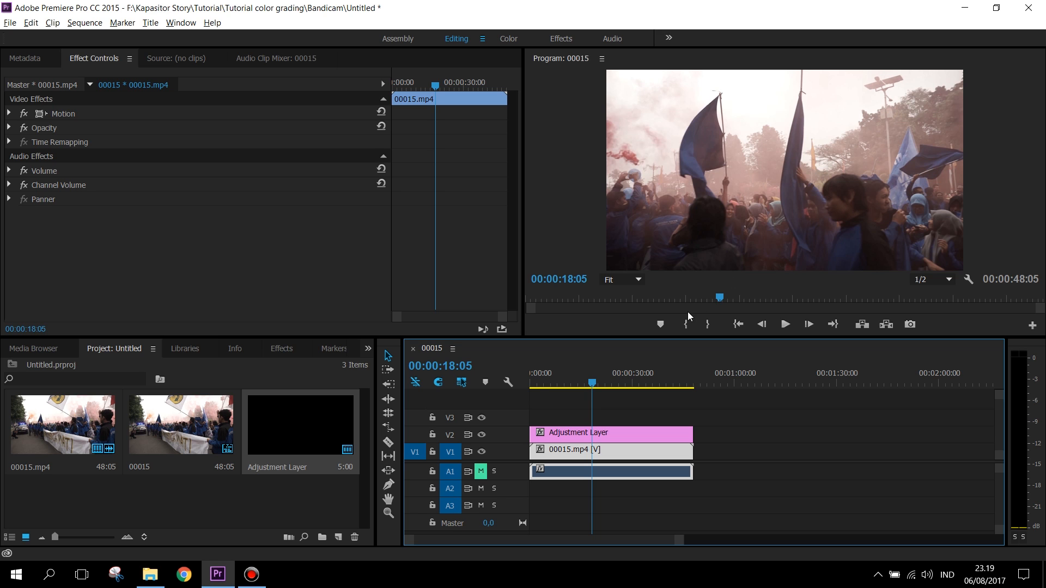
click(272, 349)
click(110, 366)
text(lumetri)
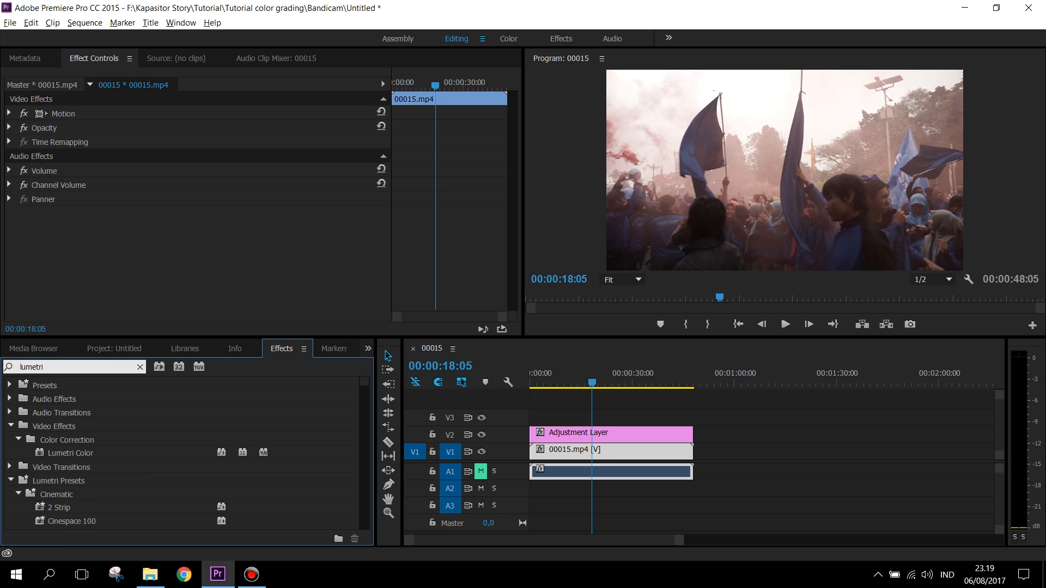
drag(91, 456, 600, 434)
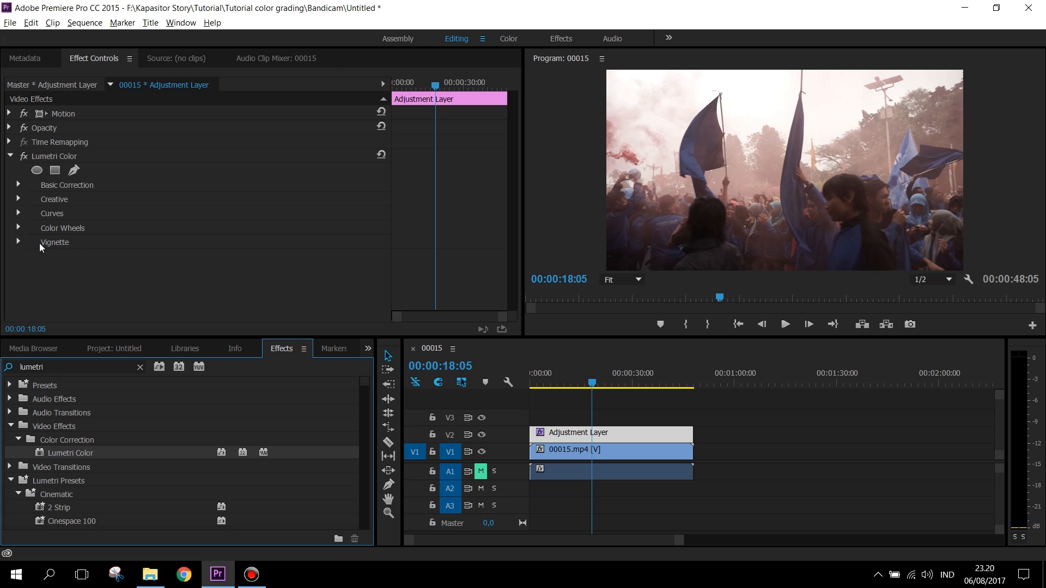
Step: Expand the Vignette, Color Wheels, Curves, Creative and Basic Correction sections of the Lumetri Color effect
click(19, 243)
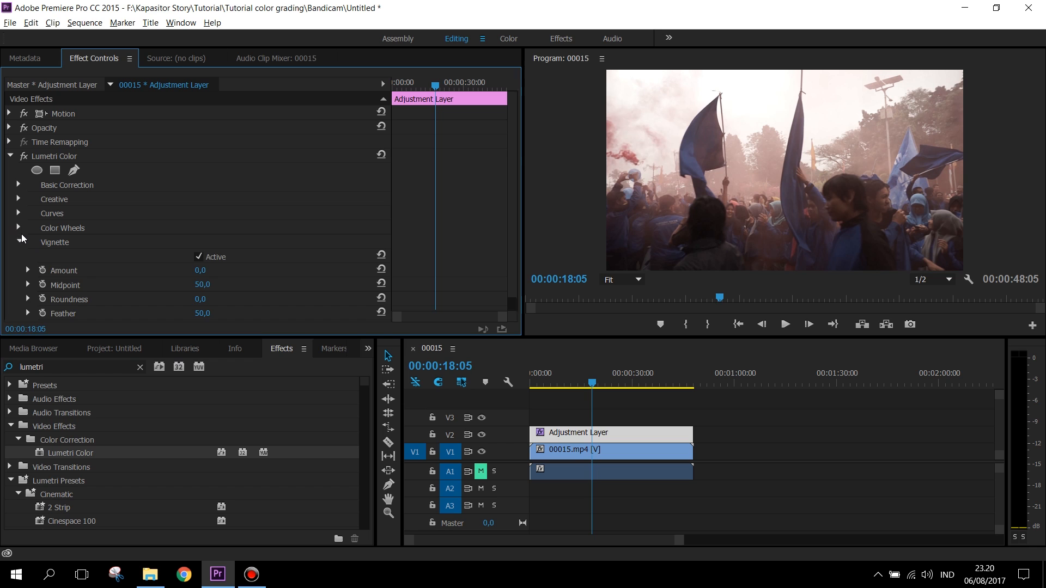
click(18, 228)
click(19, 213)
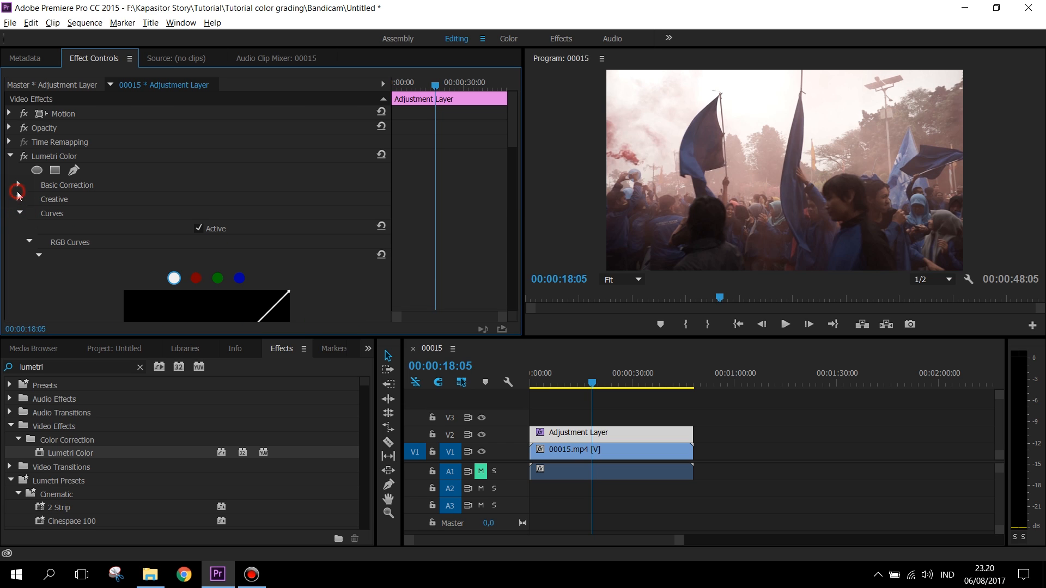
click(19, 200)
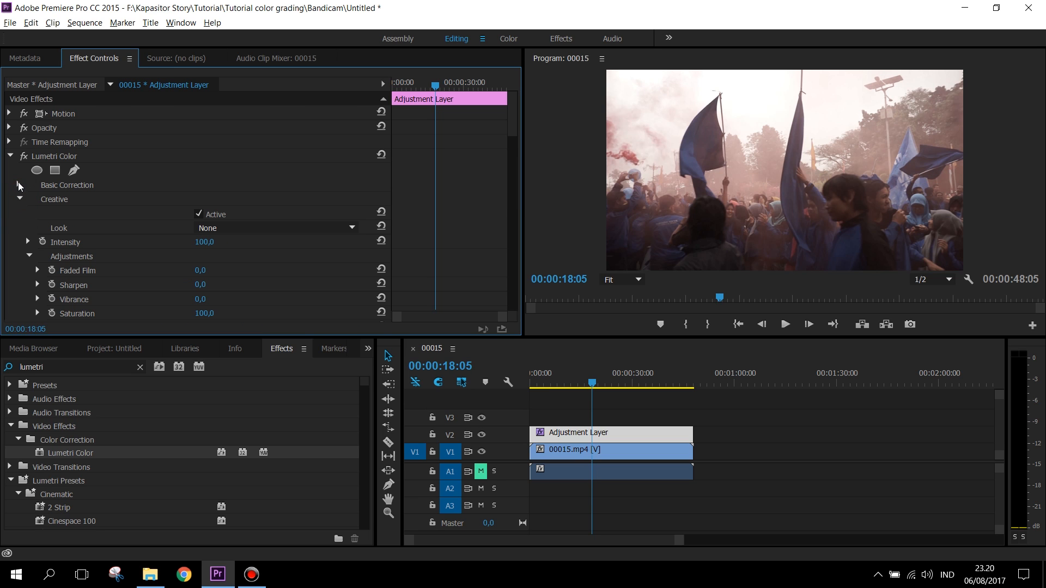
click(18, 185)
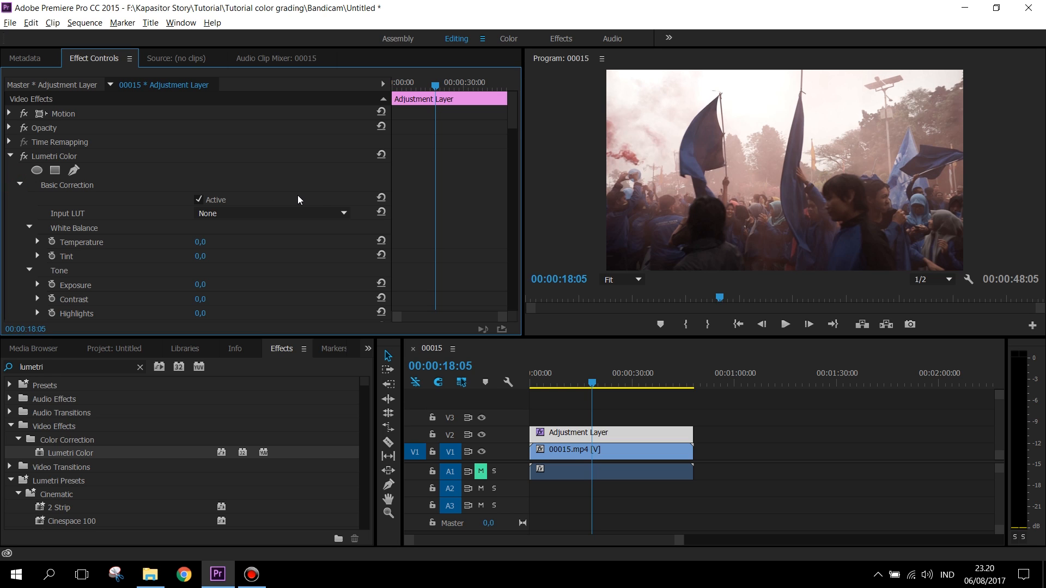
Step: Set the white balance temperature in Basic Correction to -9
scroll(265, 165, down, 2)
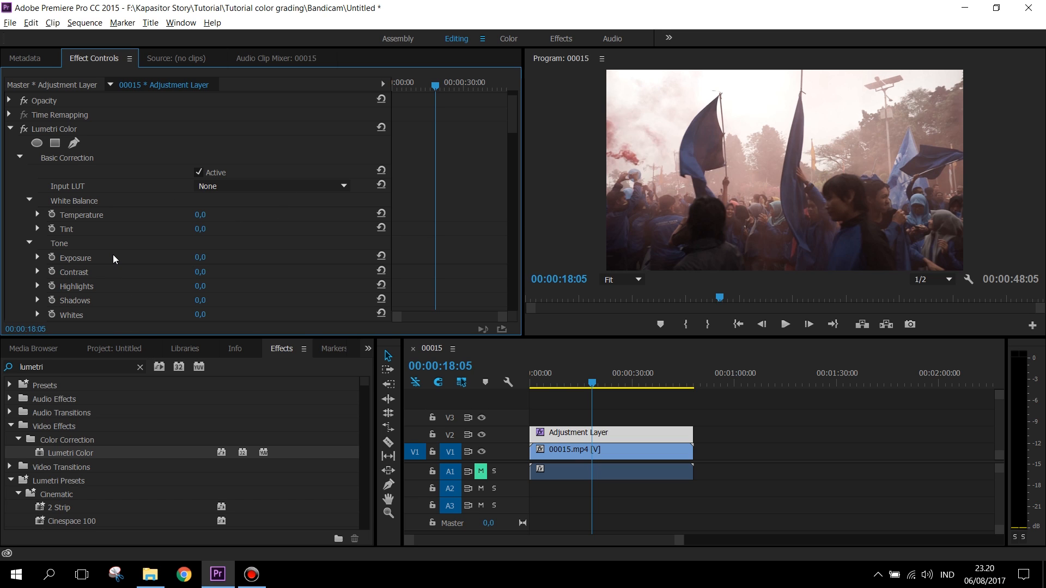
scroll(98, 235, down, 1)
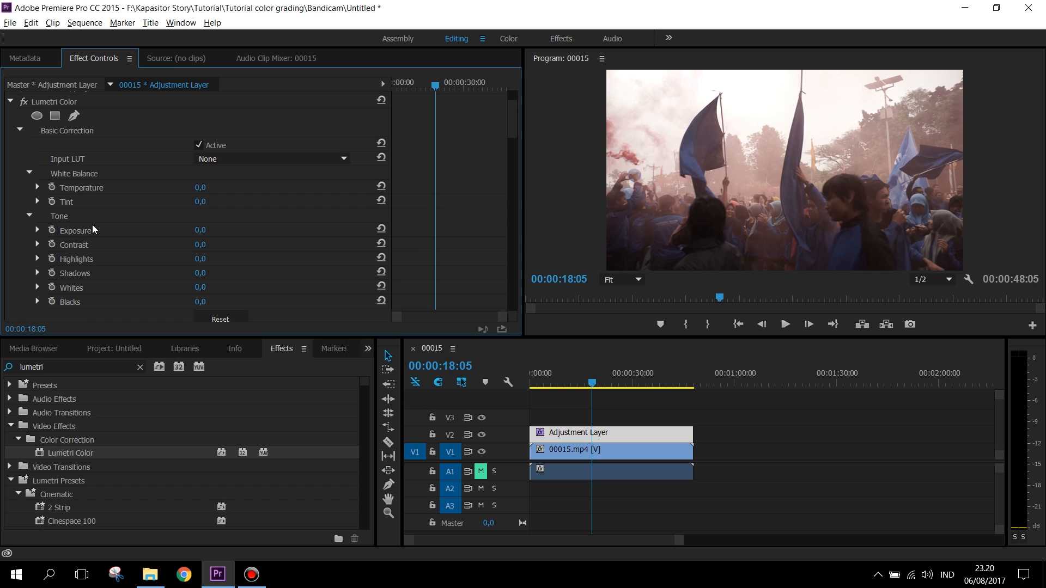
drag(196, 187, 188, 188)
drag(188, 187, 191, 187)
click(344, 159)
click(218, 172)
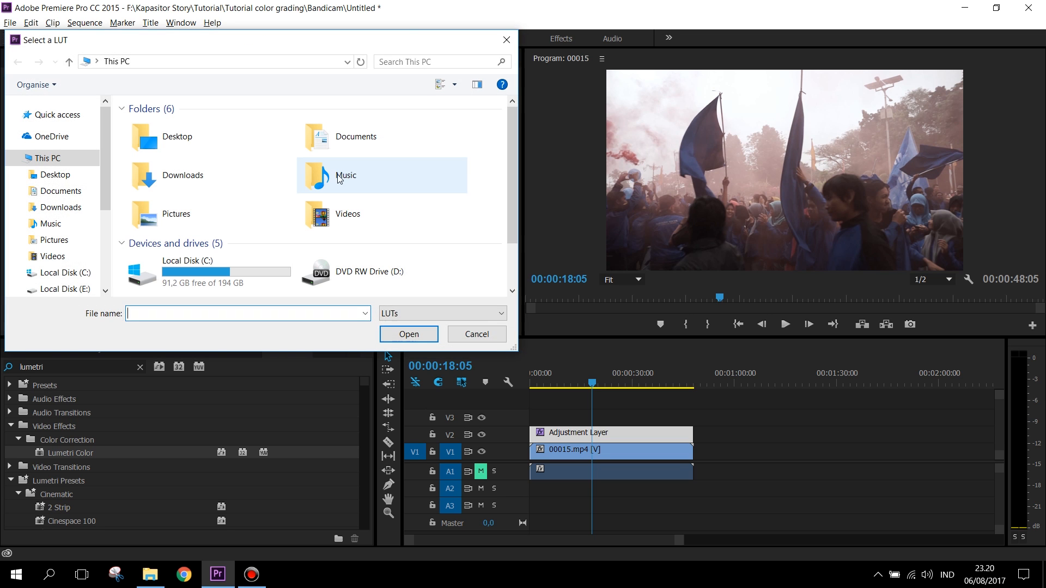
click(477, 332)
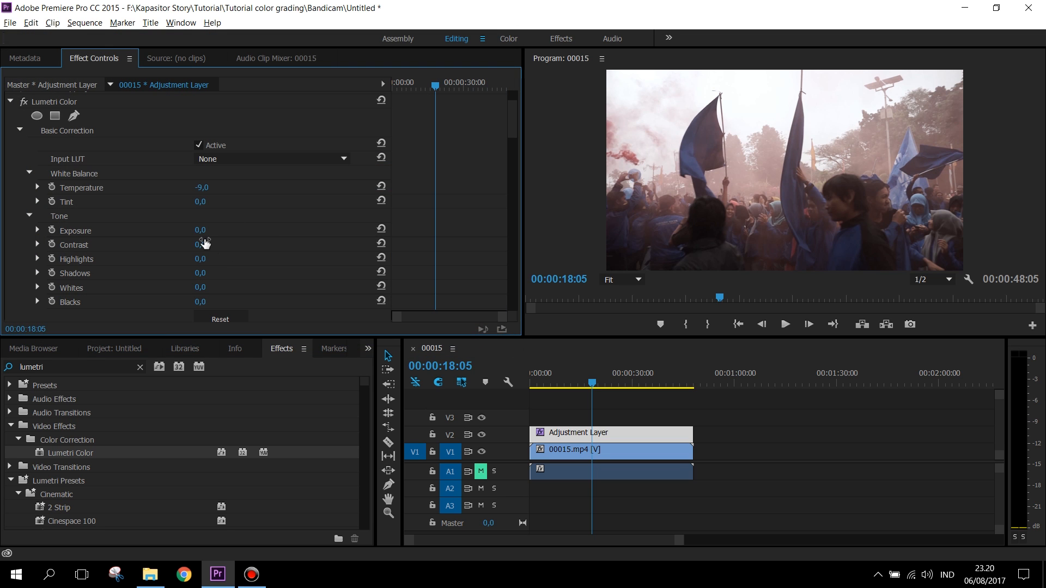
Step: Set the tone values to exposure 0.7, contrast 77, highlights -53, shadows 2, whites 21 and blacks -35
drag(199, 231, 202, 230)
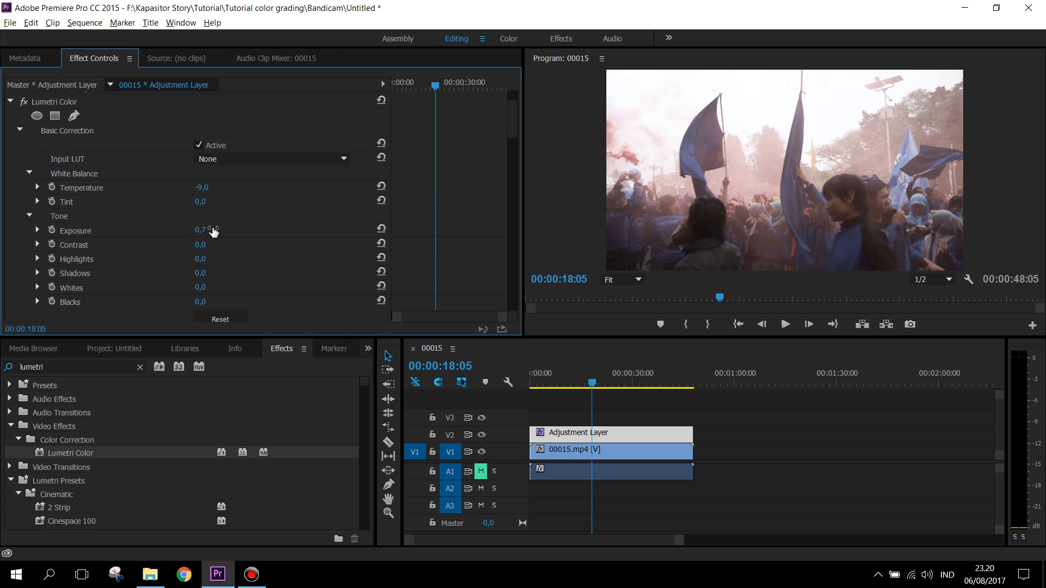
scroll(458, 240, down, 2)
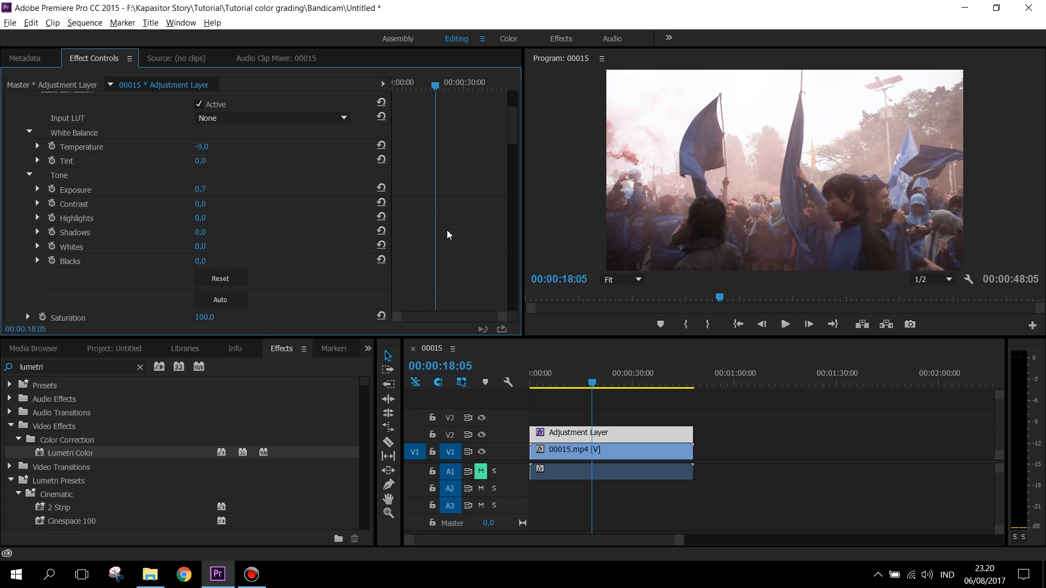
scroll(463, 223, down, 1)
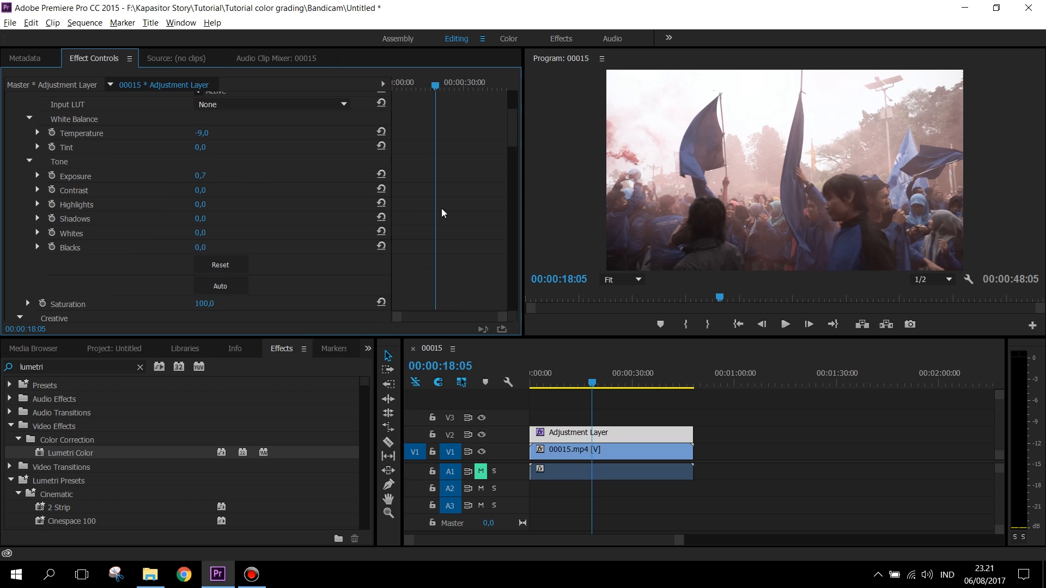
drag(201, 192, 204, 192)
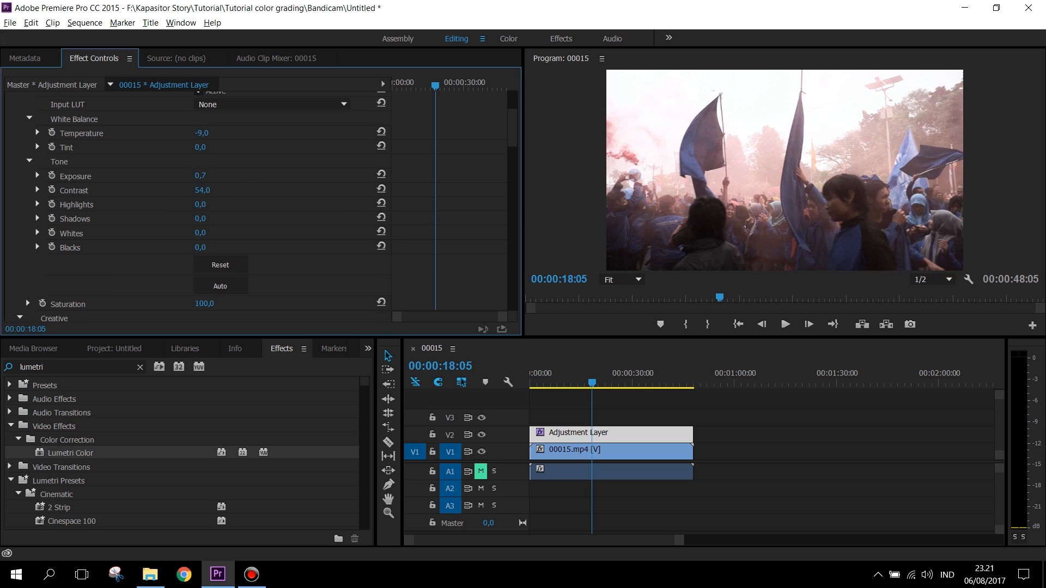
drag(202, 190, 218, 218)
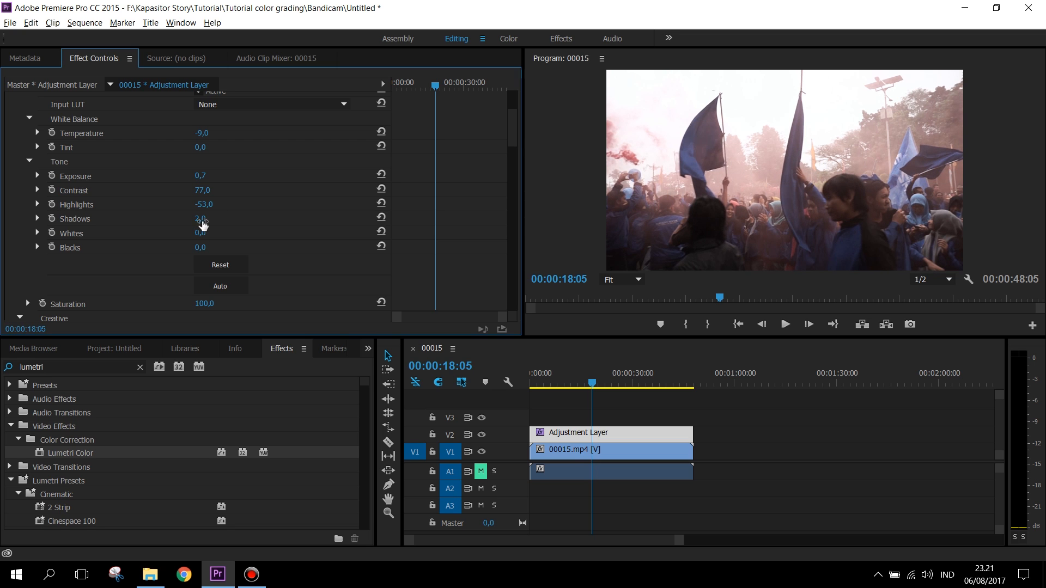
drag(202, 232, 210, 233)
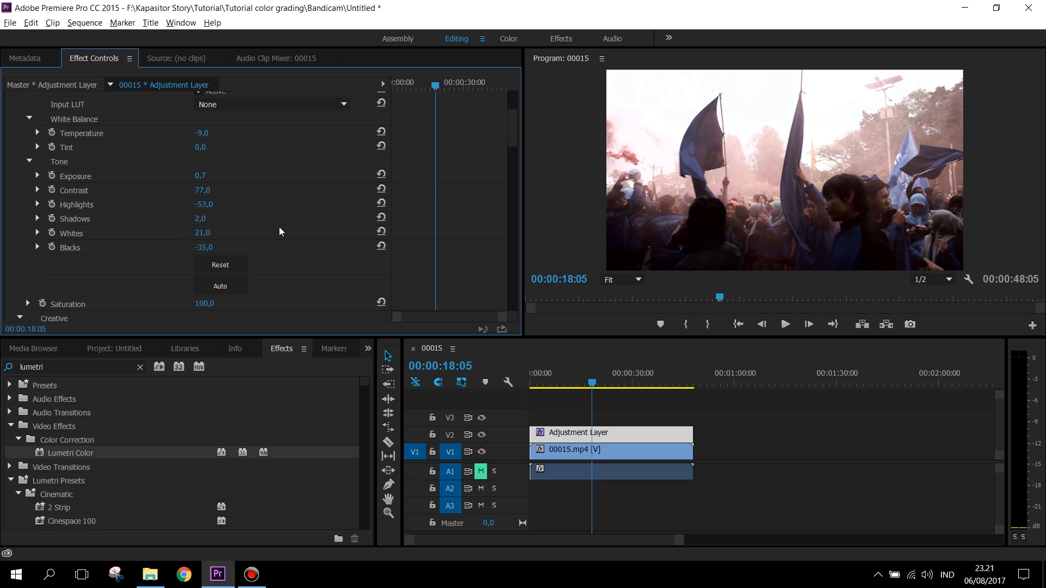
drag(212, 248, 204, 248)
Step: Set the Creative section's Faded Film to 10, and reset Sharpen after trying about -80
scroll(464, 213, down, 6)
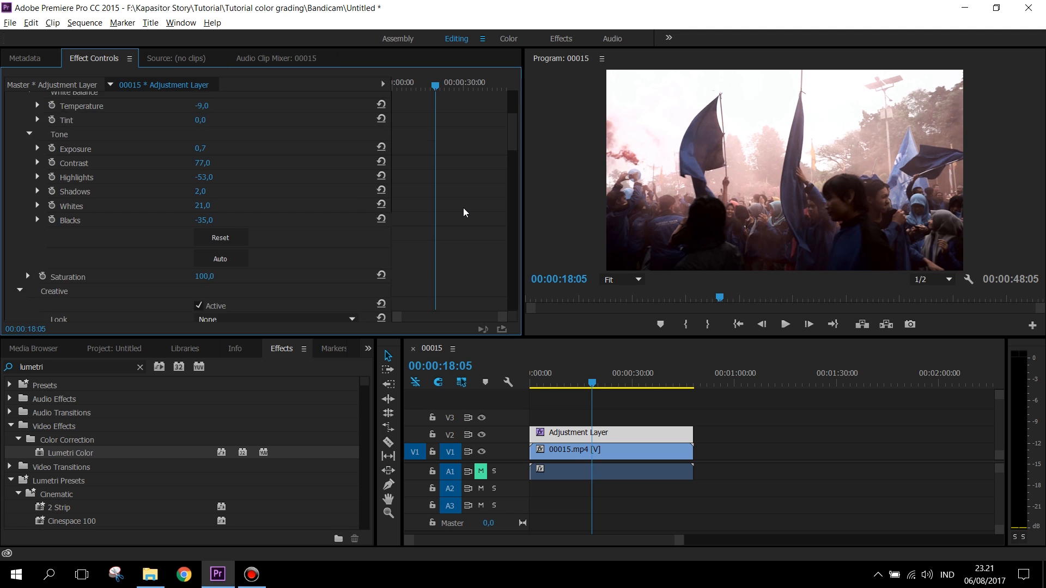
scroll(464, 212, down, 3)
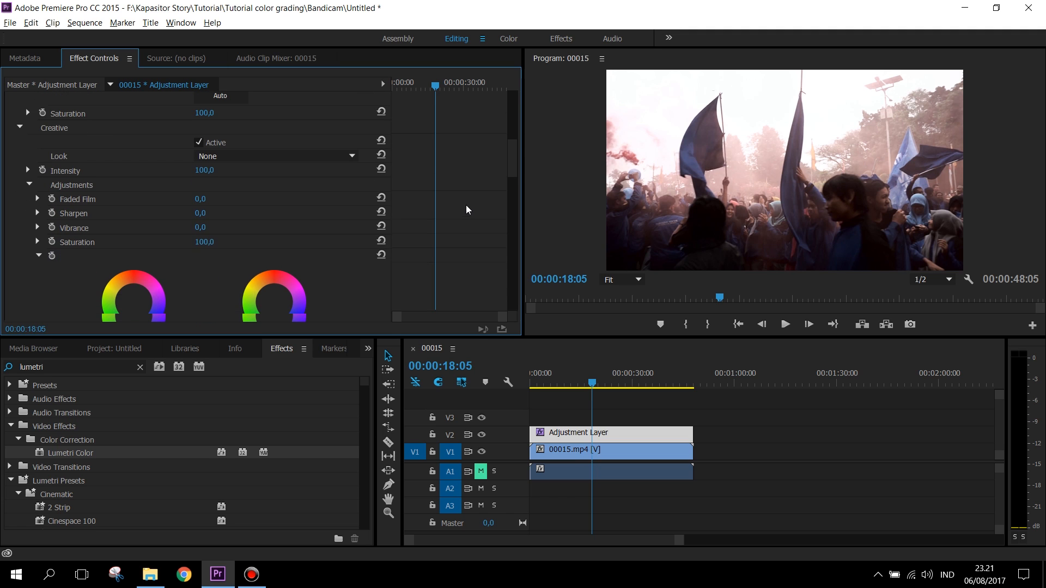
drag(204, 190, 214, 191)
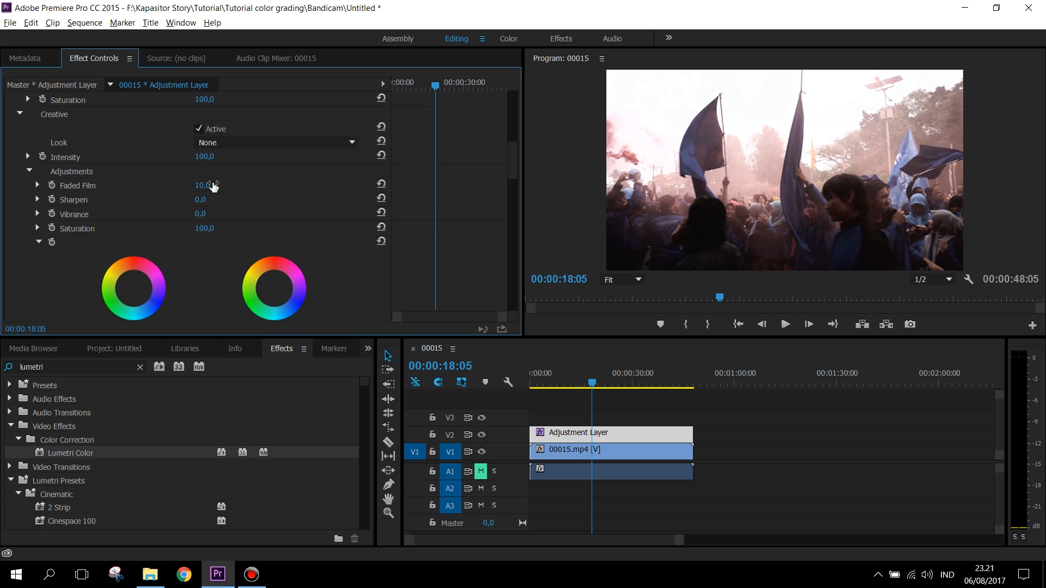
drag(201, 200, 126, 199)
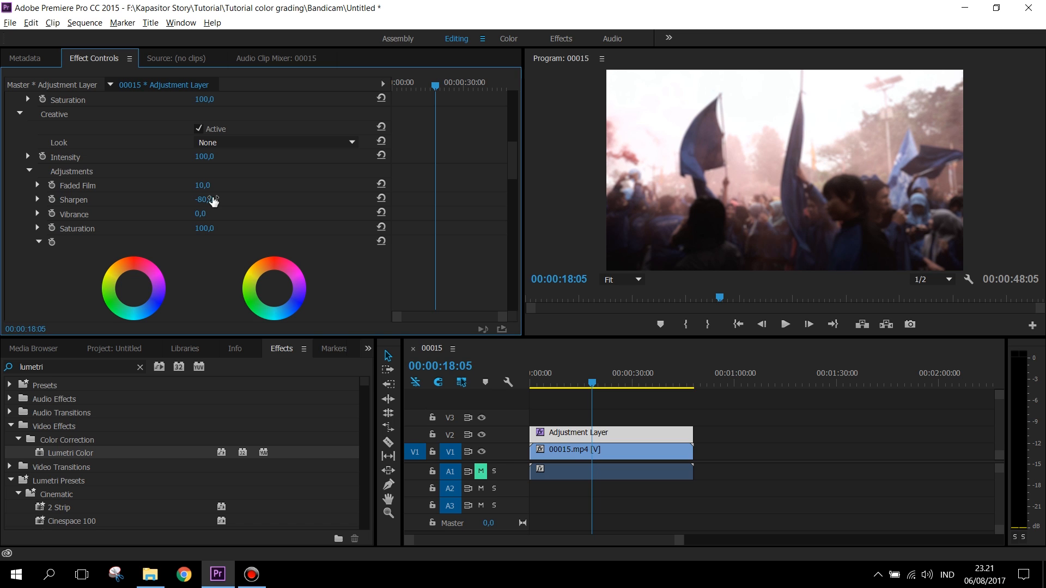
click(382, 198)
Step: Place the Shadow Tint control point at the neutral centre of its colour wheel
scroll(480, 181, down, 1)
scroll(480, 184, down, 3)
click(133, 165)
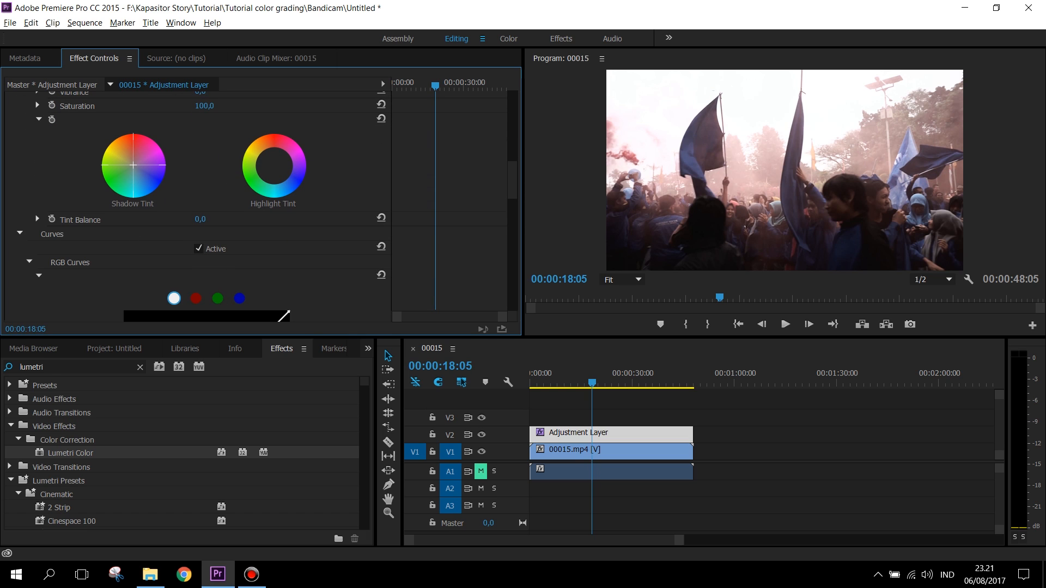
drag(133, 165, 133, 165)
scroll(505, 192, down, 5)
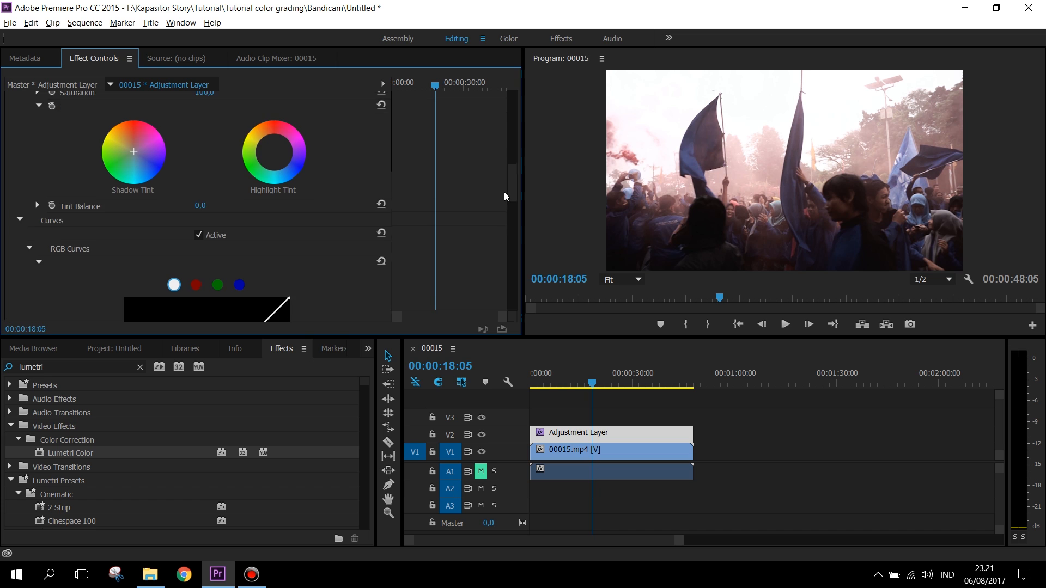
scroll(484, 227, down, 3)
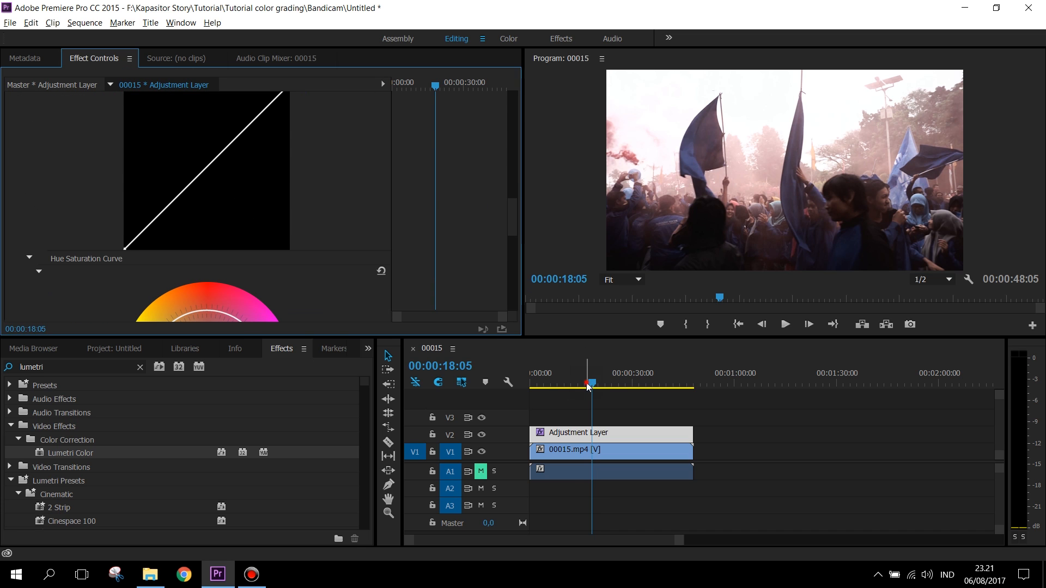
Step: Play the sequence from its start, hiding and then showing track V2 to compare the footage without and with the grade
drag(591, 381, 521, 388)
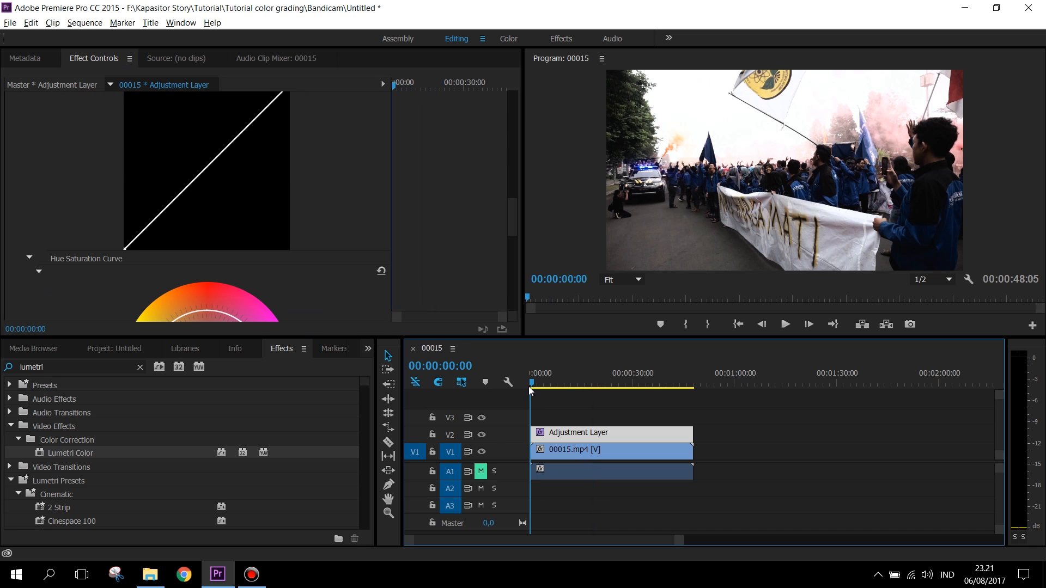
click(462, 438)
click(456, 436)
click(482, 435)
key(space)
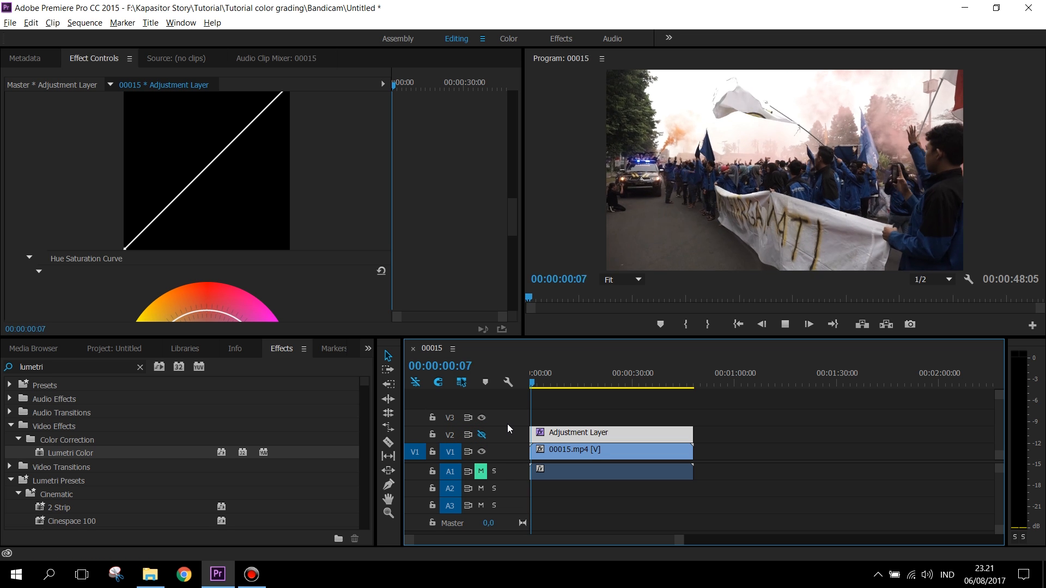
click(482, 435)
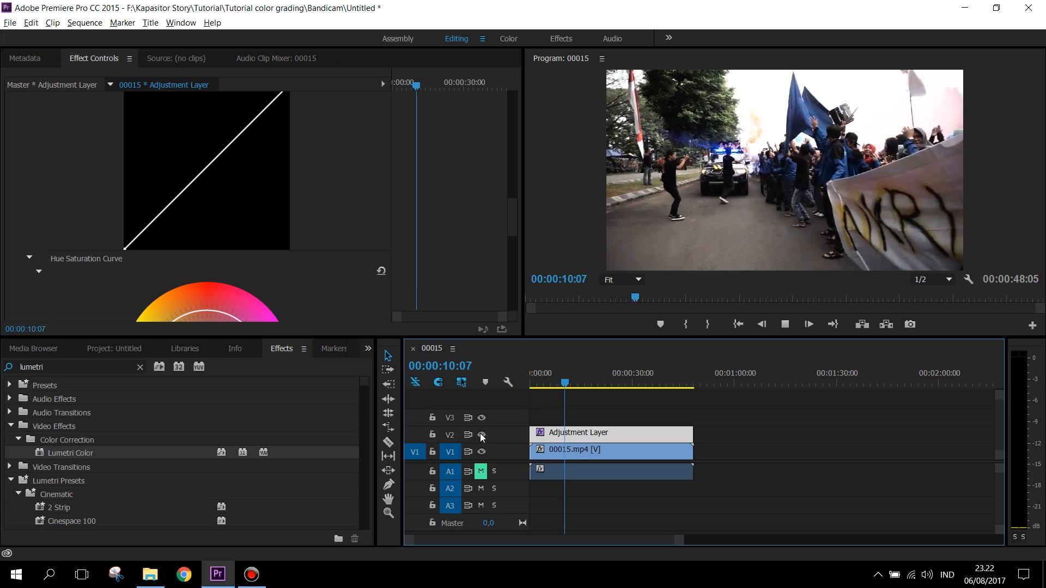
key(space)
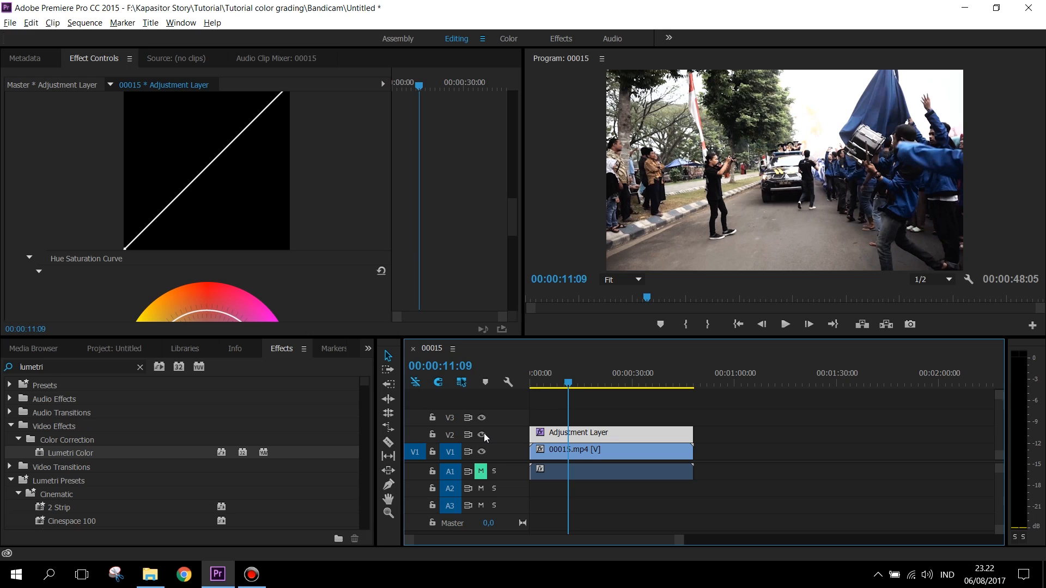